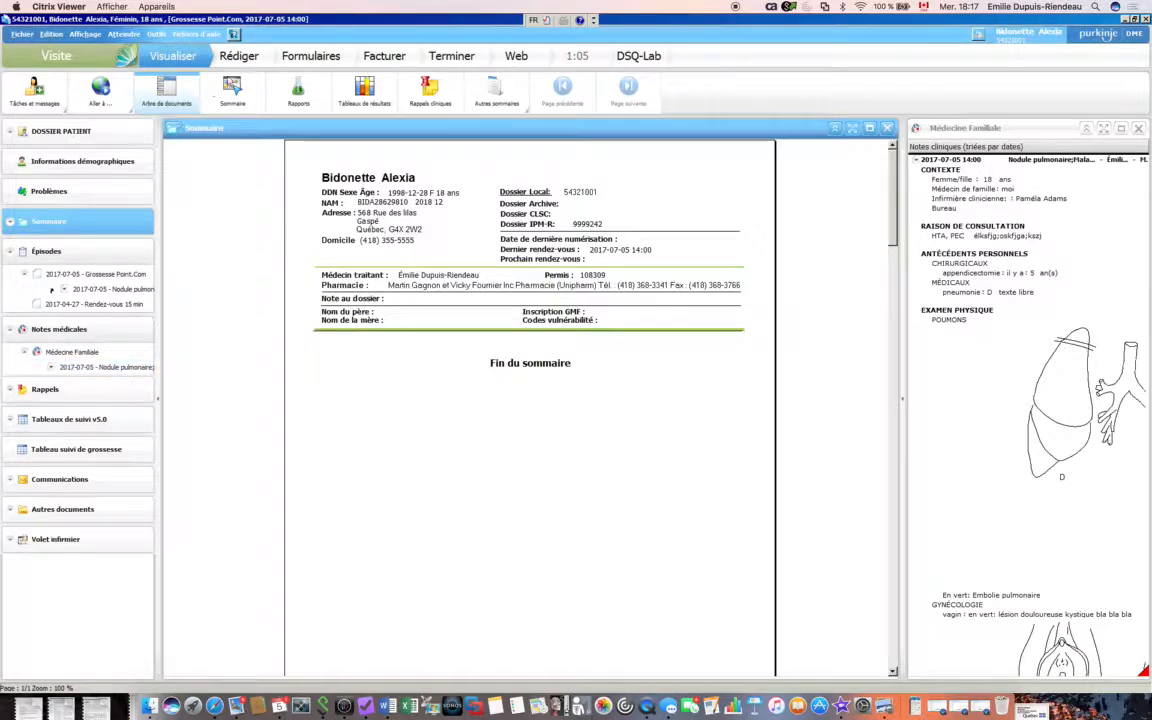
- Open the clinical note for editing and enter two blood pressure readings, 120/89 and 125/56 mm Hg, in the physical exam
{"action": "left_click", "coordinate": [242, 58]}
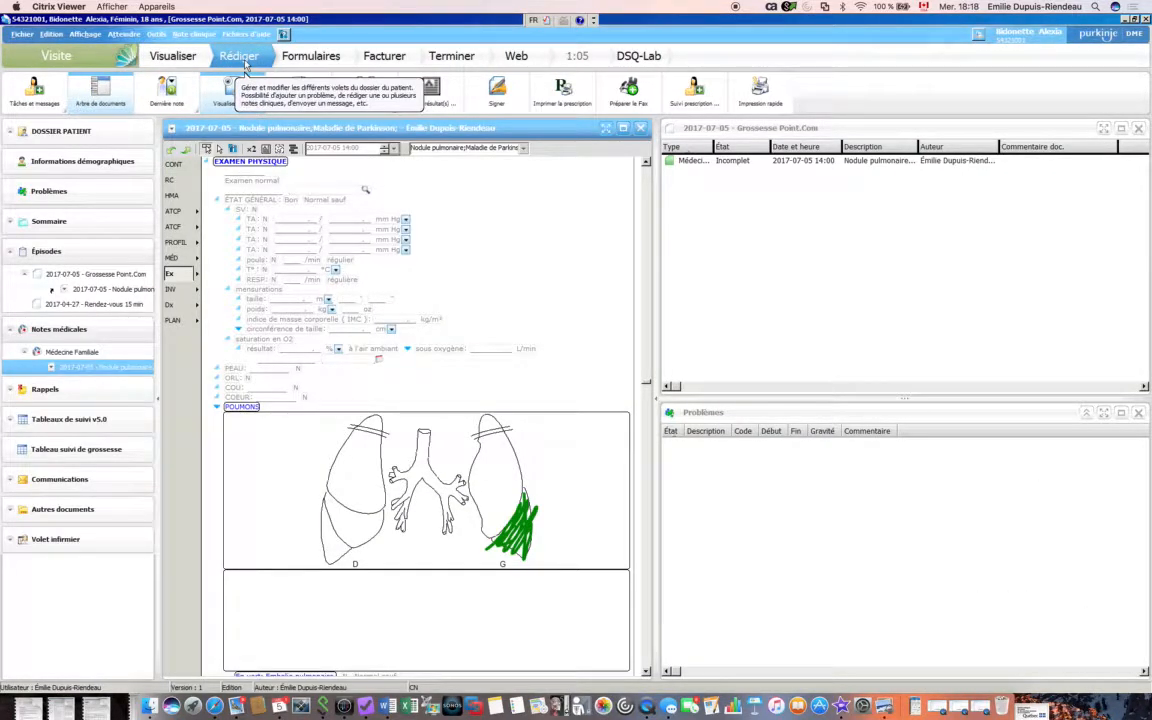
{"action": "left_click", "coordinate": [306, 221]}
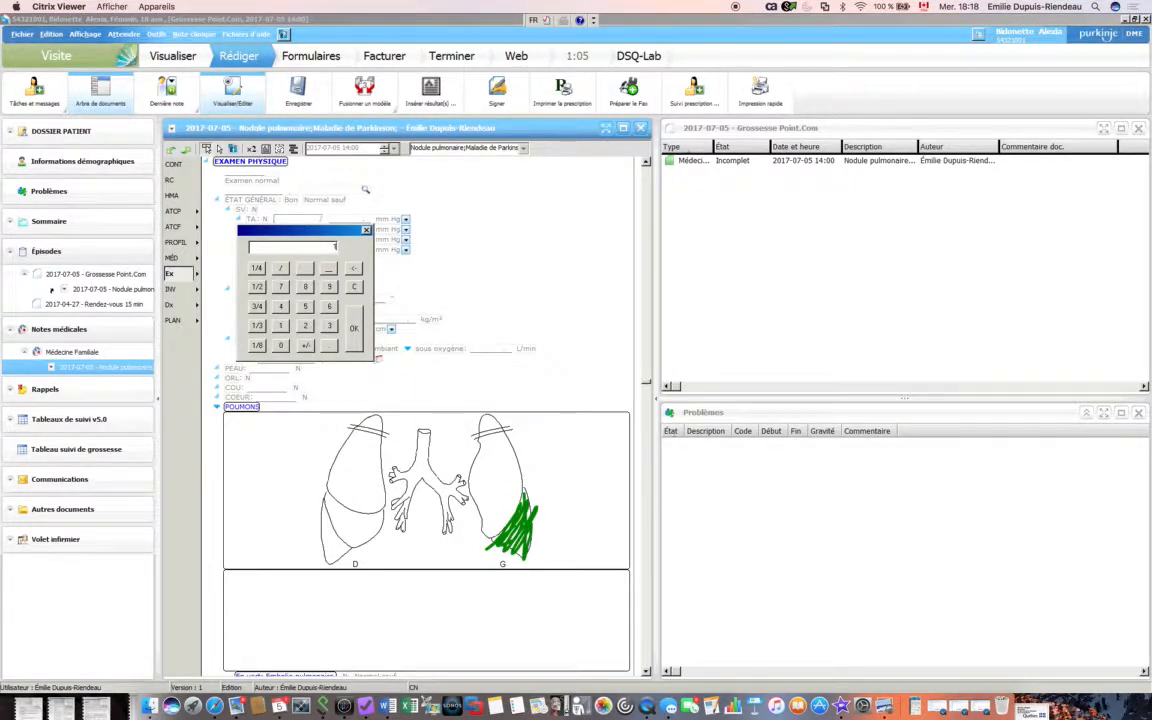
{"action": "key", "text": "Return"}
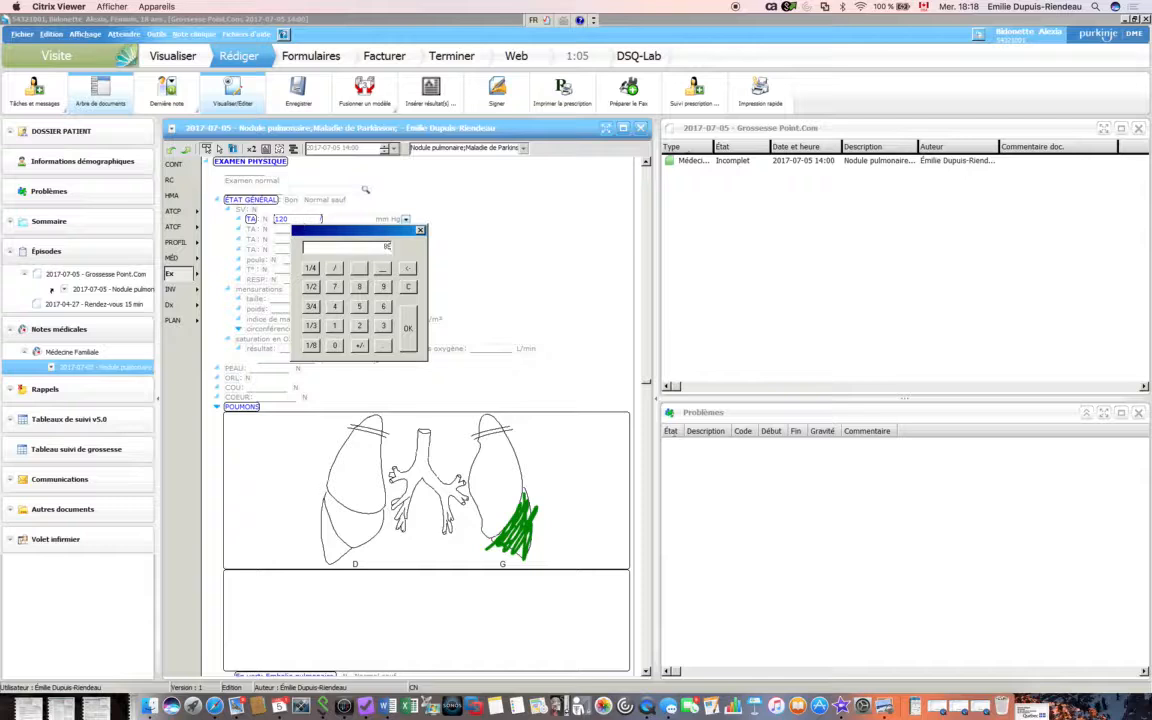
{"action": "key", "text": "Return"}
{"action": "left_click", "coordinate": [302, 231]}
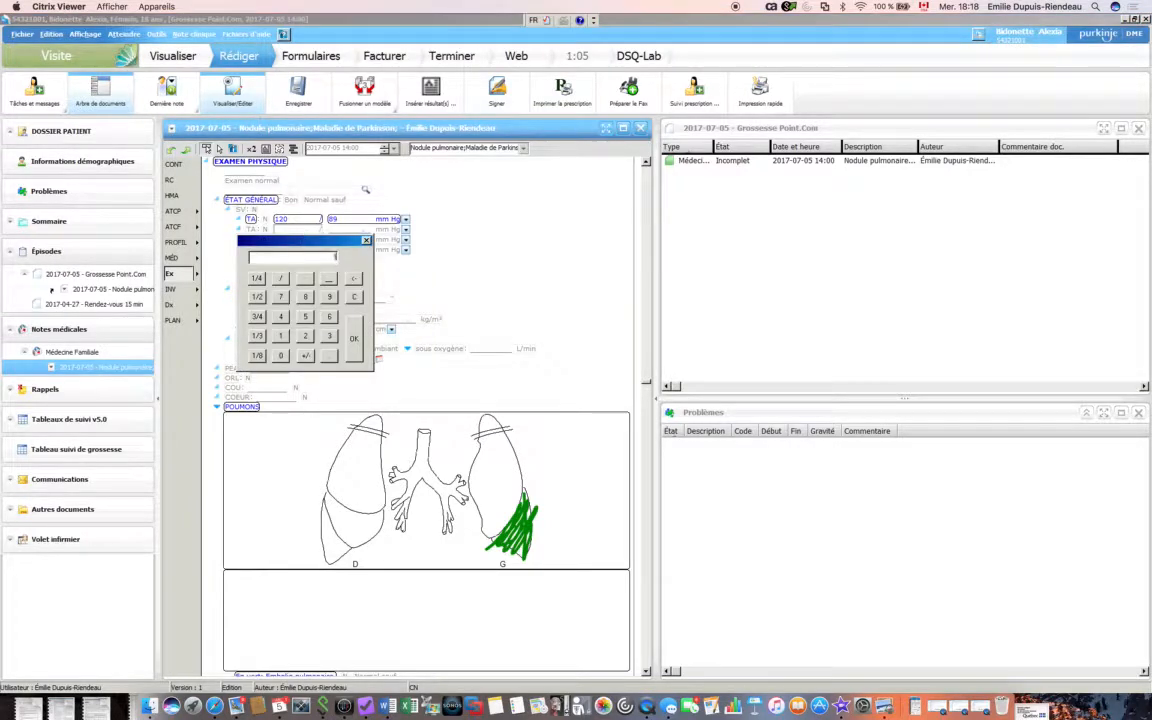
{"action": "key", "text": "Return"}
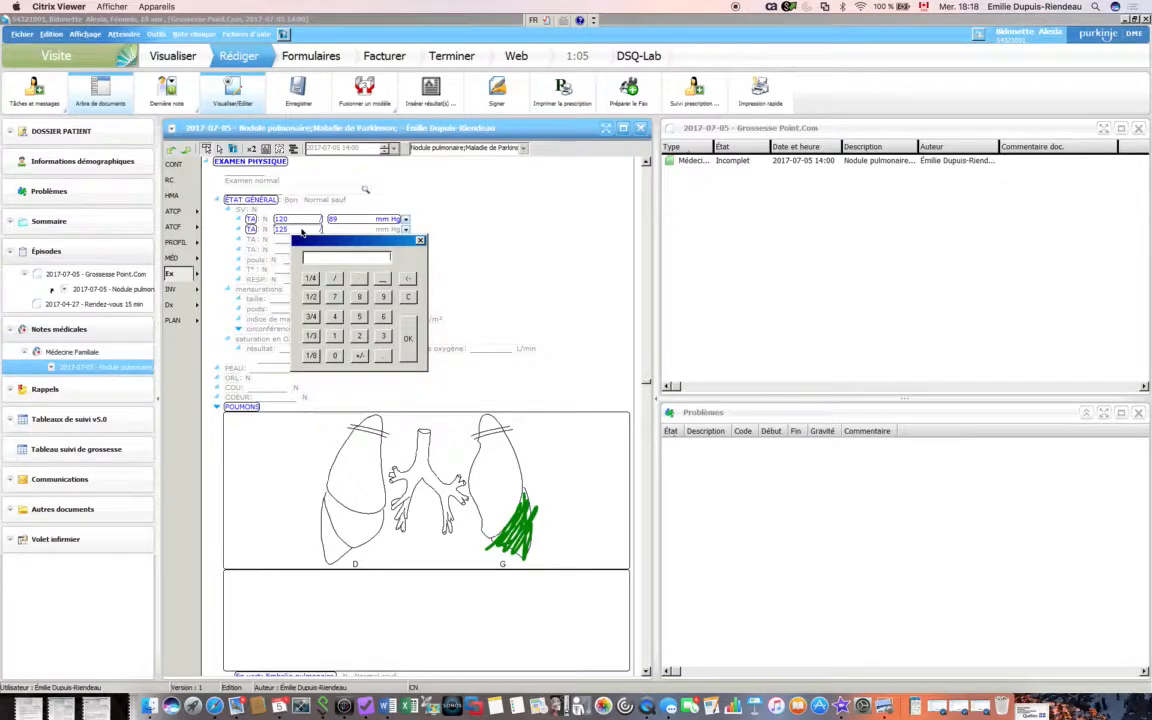
{"action": "type", "text": "56"}
{"action": "key", "text": "Return"}
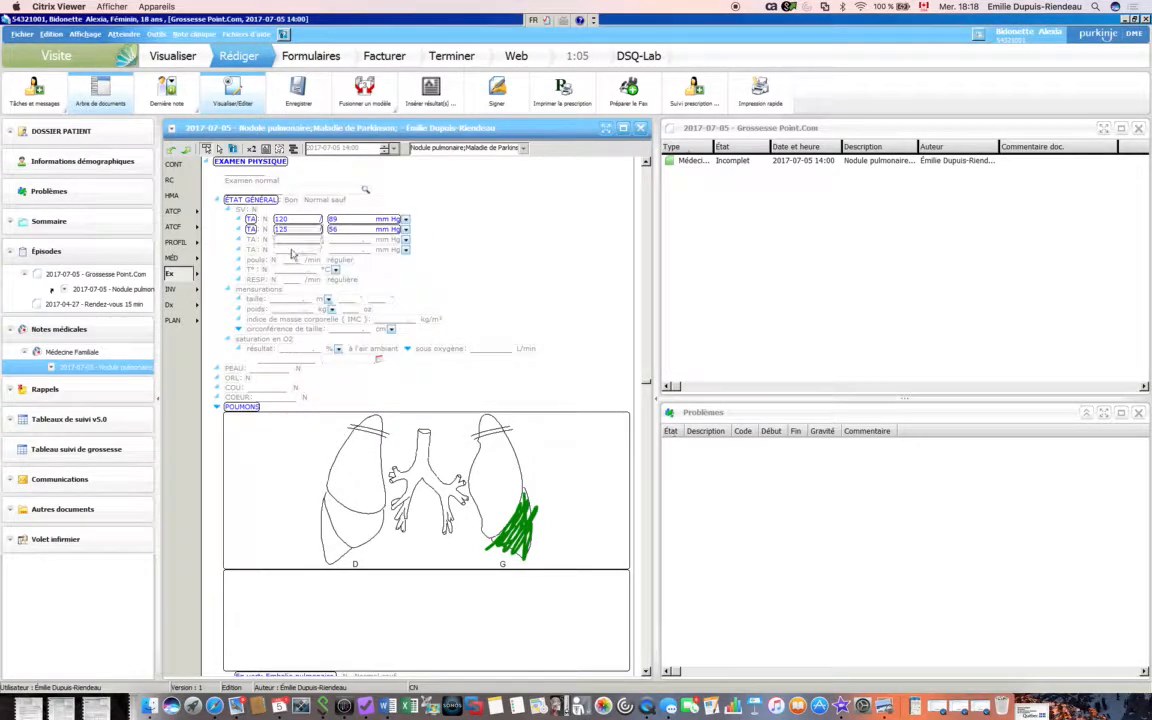
- Mark the pulse and temperature as normal (N) and set the height to 1.59 m and the weight to 60 kg
{"action": "left_click", "coordinate": [272, 262]}
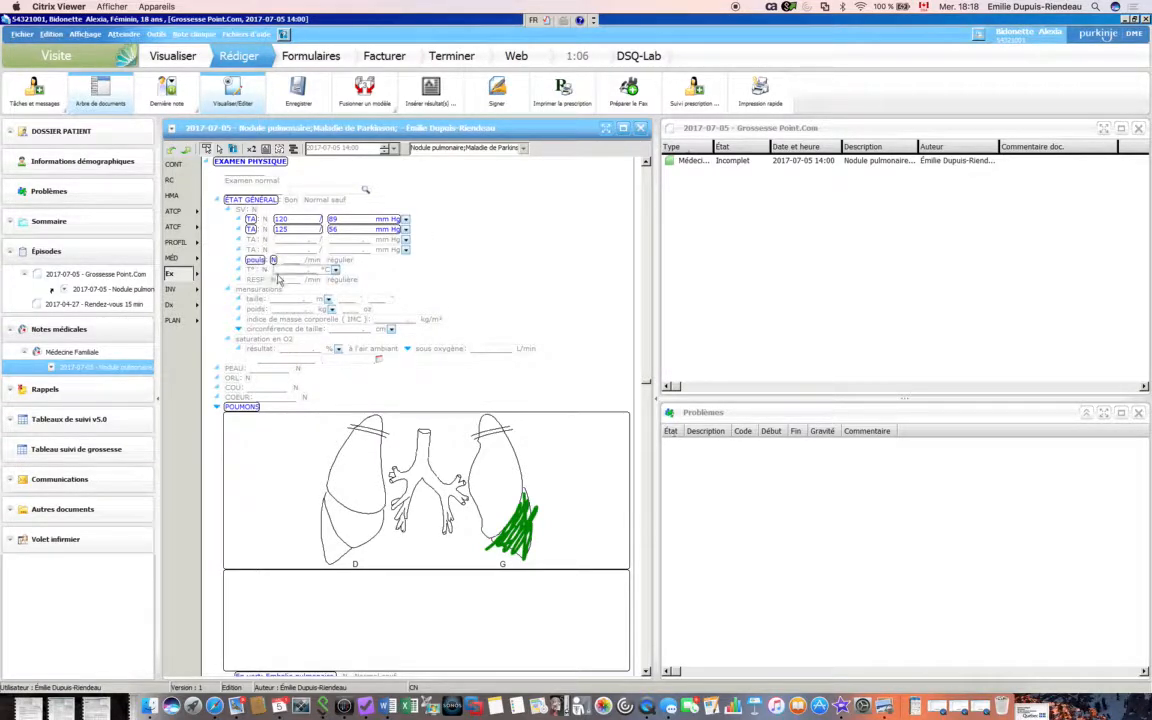
{"action": "left_click", "coordinate": [265, 270]}
{"action": "left_click", "coordinate": [283, 299]}
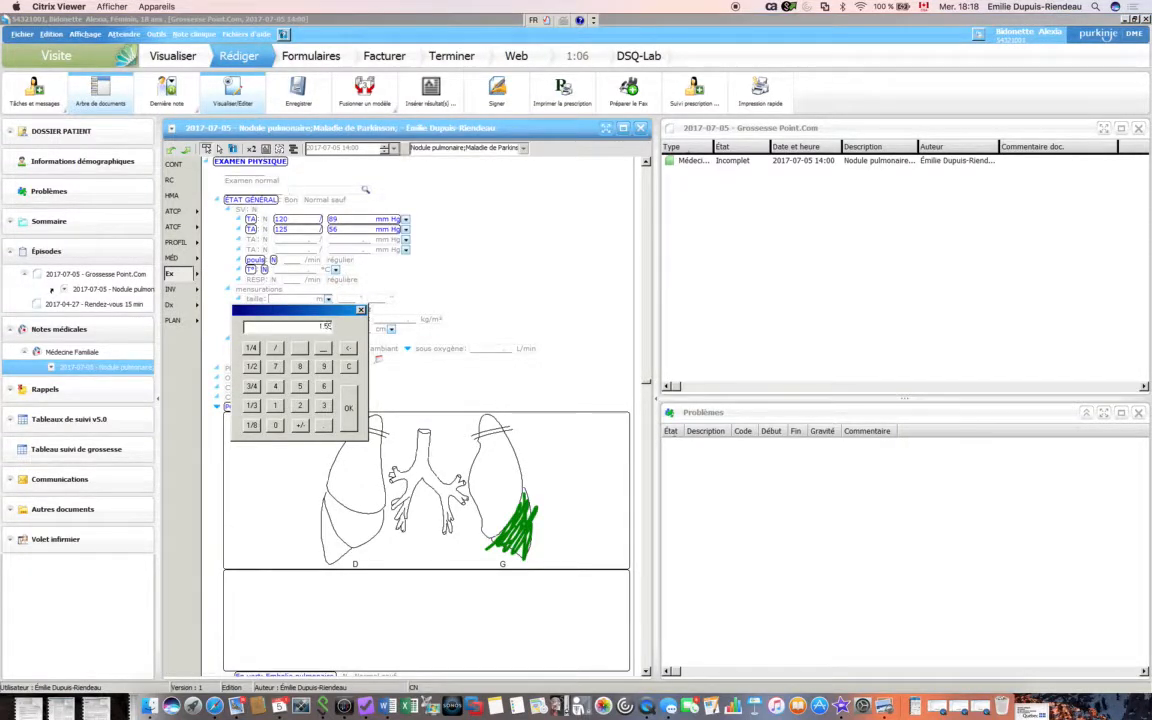
{"action": "key", "text": "Return"}
{"action": "left_click", "coordinate": [285, 309]}
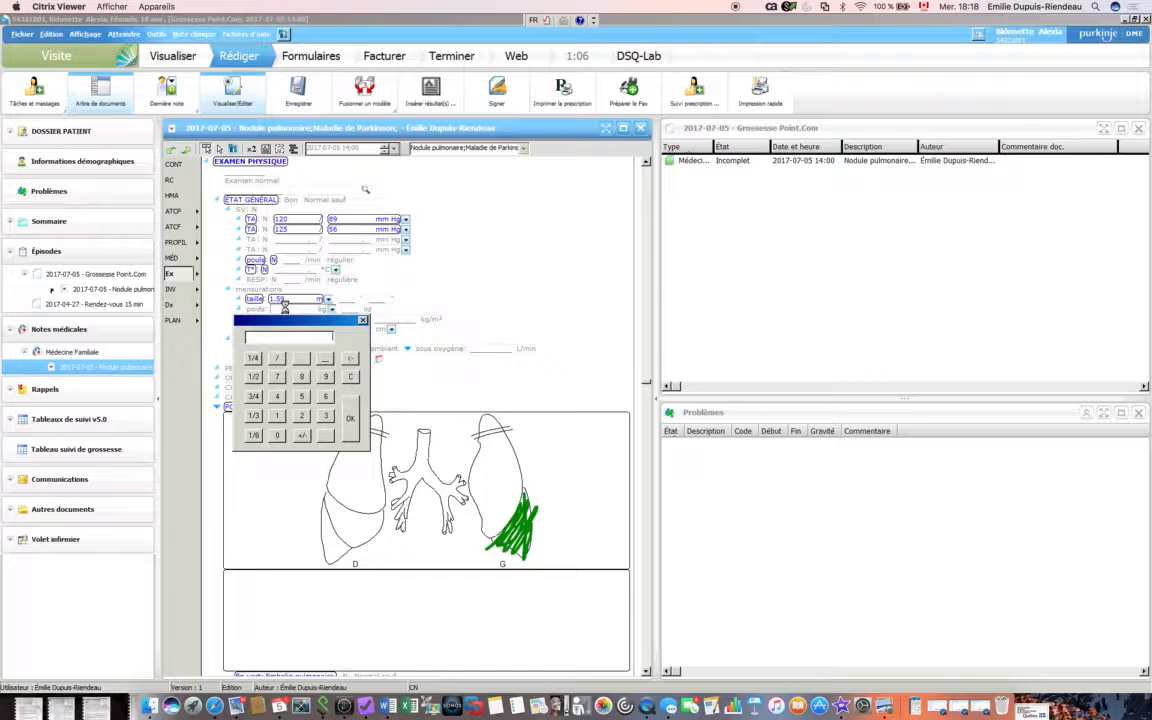
{"action": "type", "text": "60"}
{"action": "left_click", "coordinate": [350, 416]}
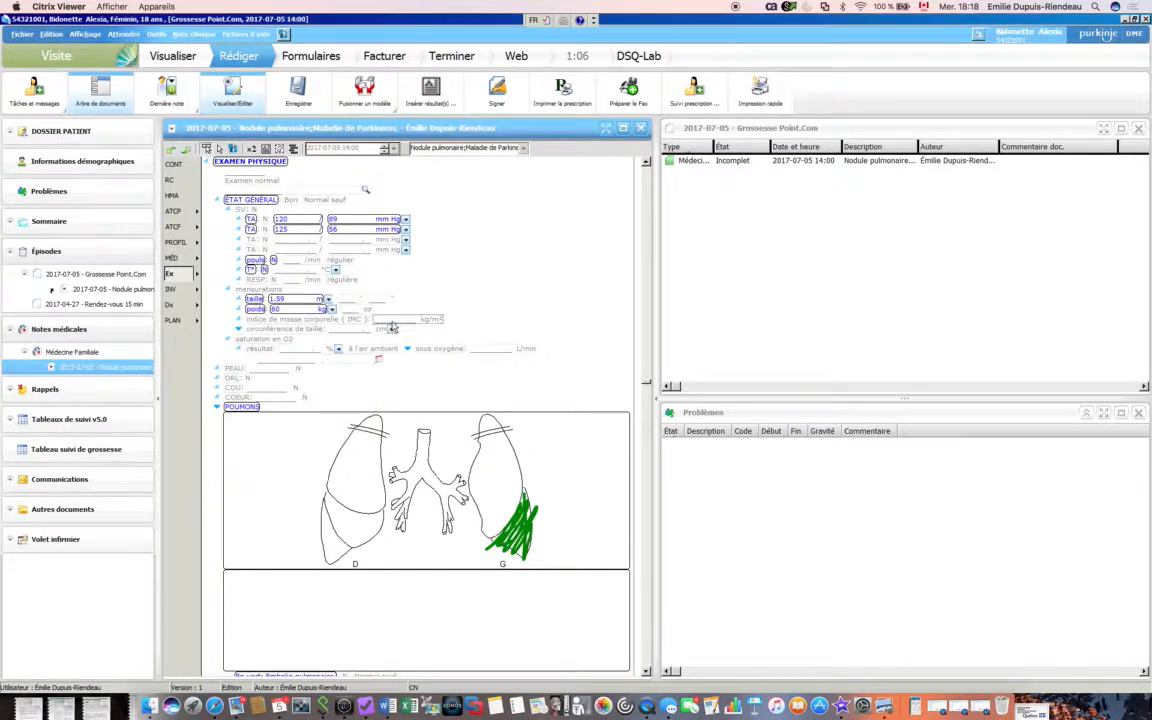
- Fill in the body mass index as 23.73 kg/m² and set the waist circumference to 72 cm
{"action": "left_click", "coordinate": [393, 327]}
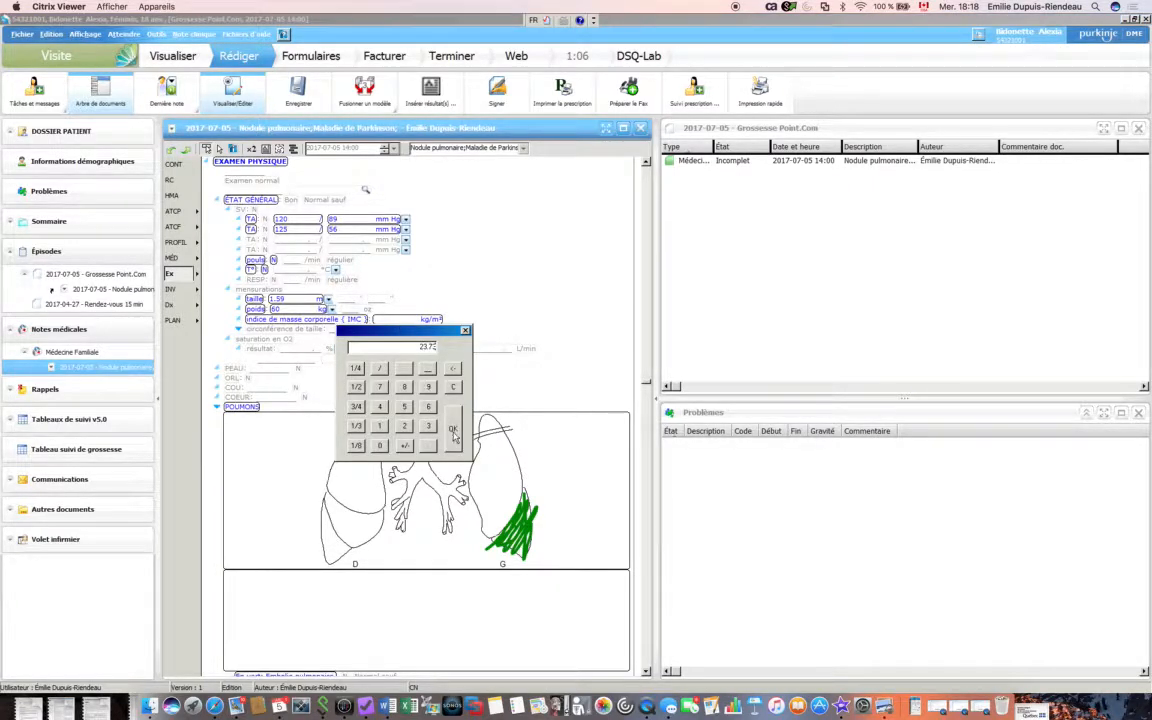
{"action": "key", "text": "Return"}
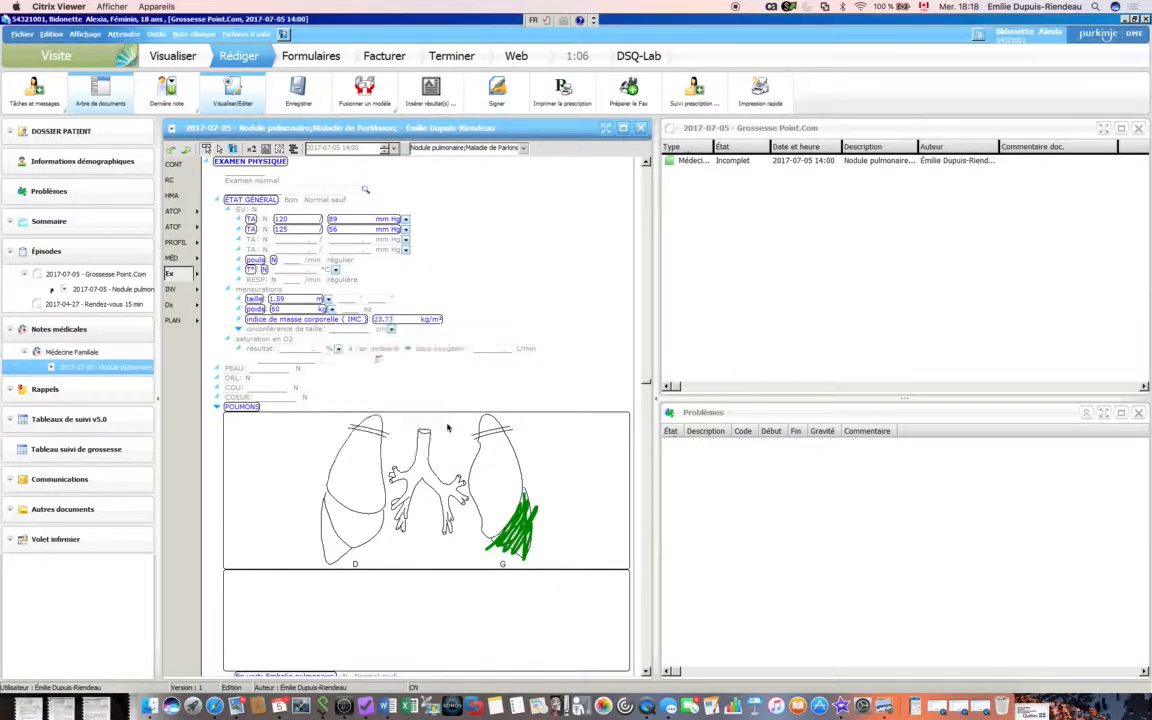
{"action": "left_click", "coordinate": [346, 331]}
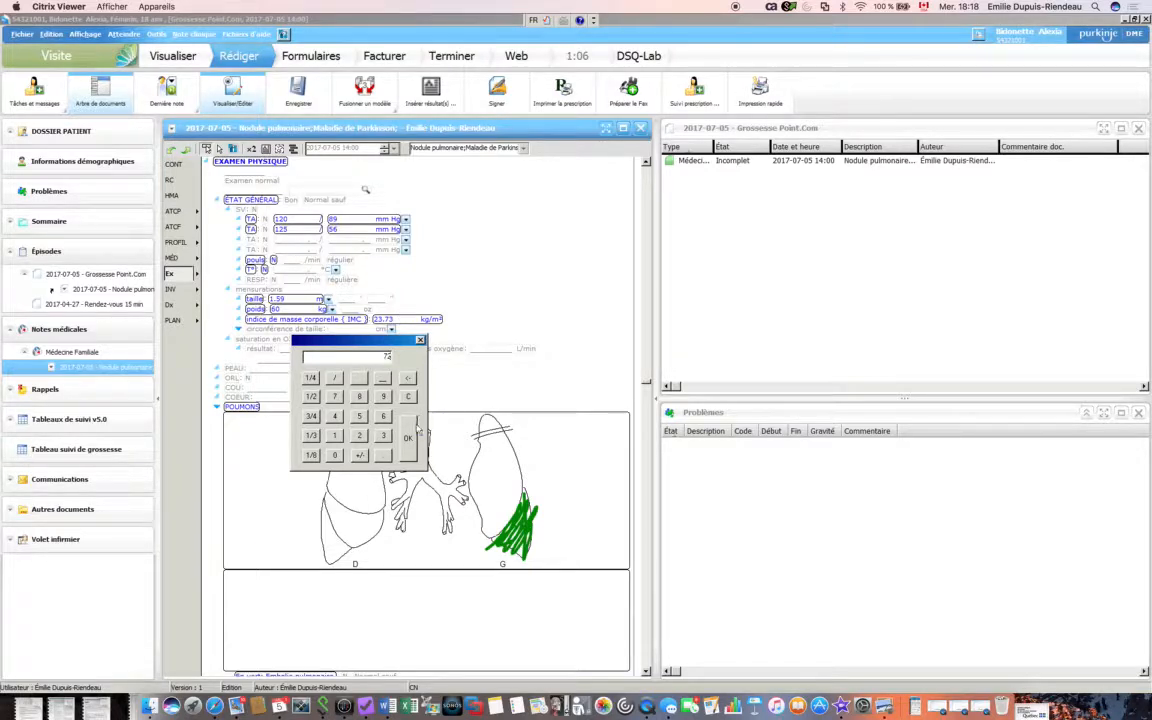
{"action": "type", "text": "72"}
{"action": "key", "text": "Return"}
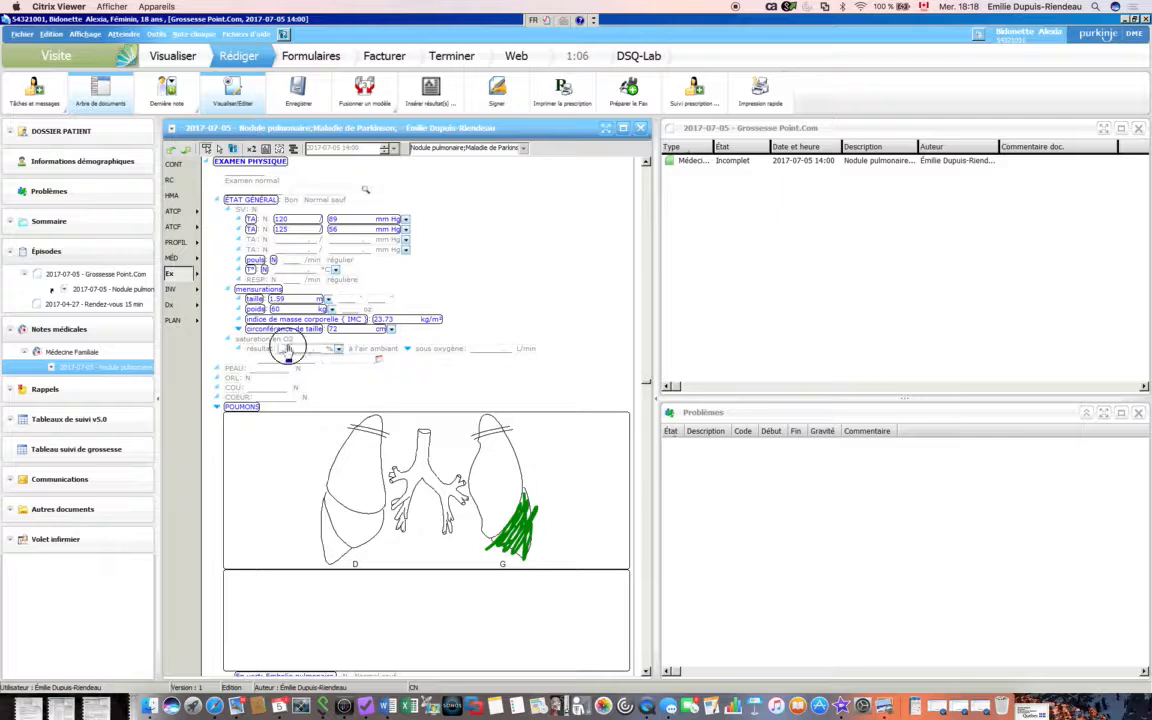
- Record an oxygen saturation result of 99 % à l'air ambiant
{"action": "left_click", "coordinate": [288, 348]}
{"action": "type", "text": "99"}
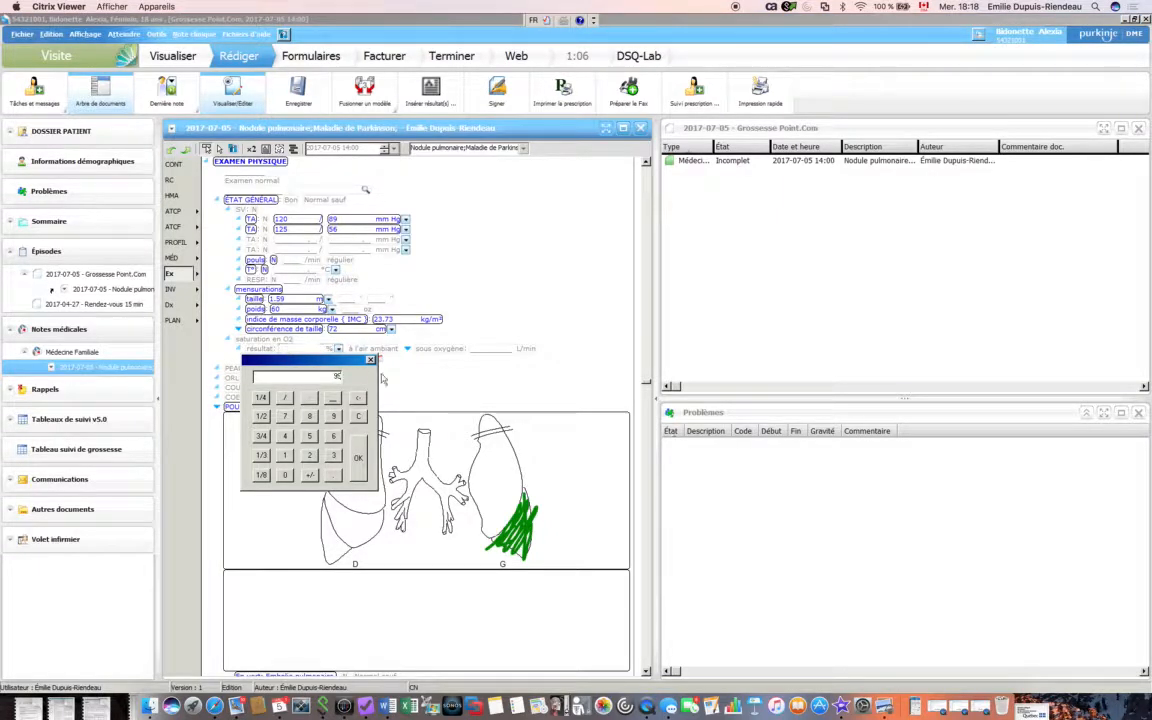
{"action": "key", "text": "Return"}
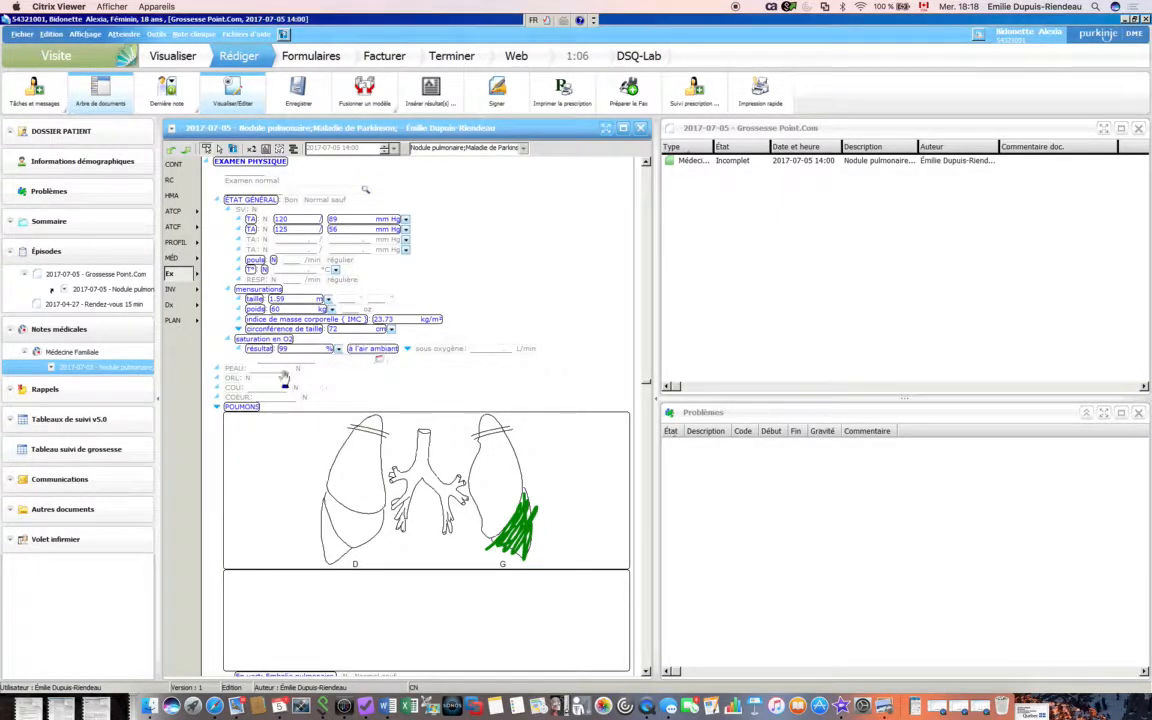
- Go to the personal history section (ANTÉCÉDENTS PERSONNELS) and mark the immunization status as à jour
{"action": "left_click", "coordinate": [175, 321]}
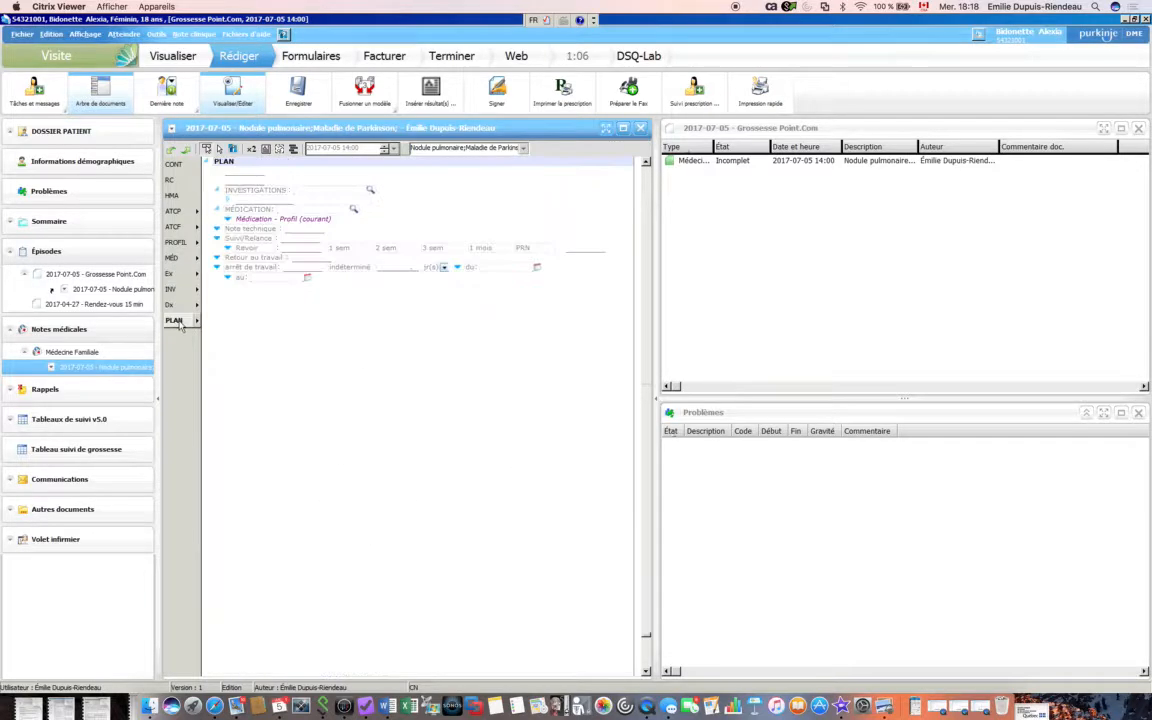
{"action": "left_click", "coordinate": [174, 212]}
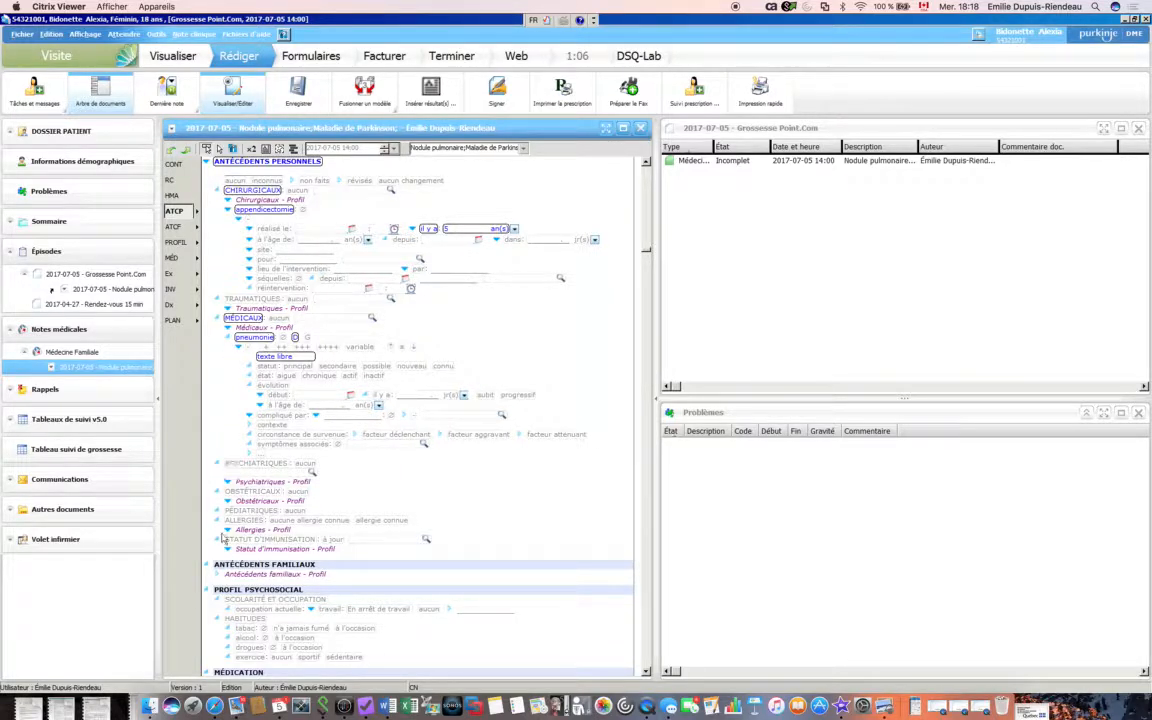
{"action": "left_click", "coordinate": [331, 541]}
- Expand the medication allergies and record a pénicilline allergy with anaphylaxie graded ++++
{"action": "left_click", "coordinate": [217, 521]}
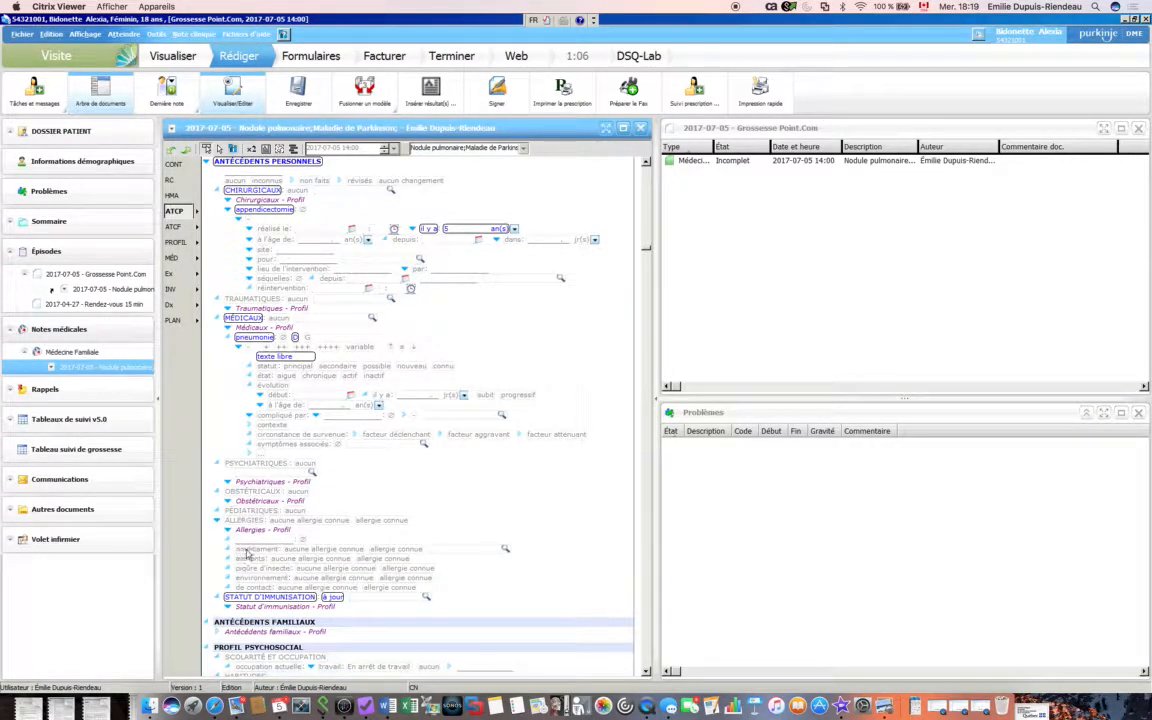
{"action": "left_click", "coordinate": [228, 549]}
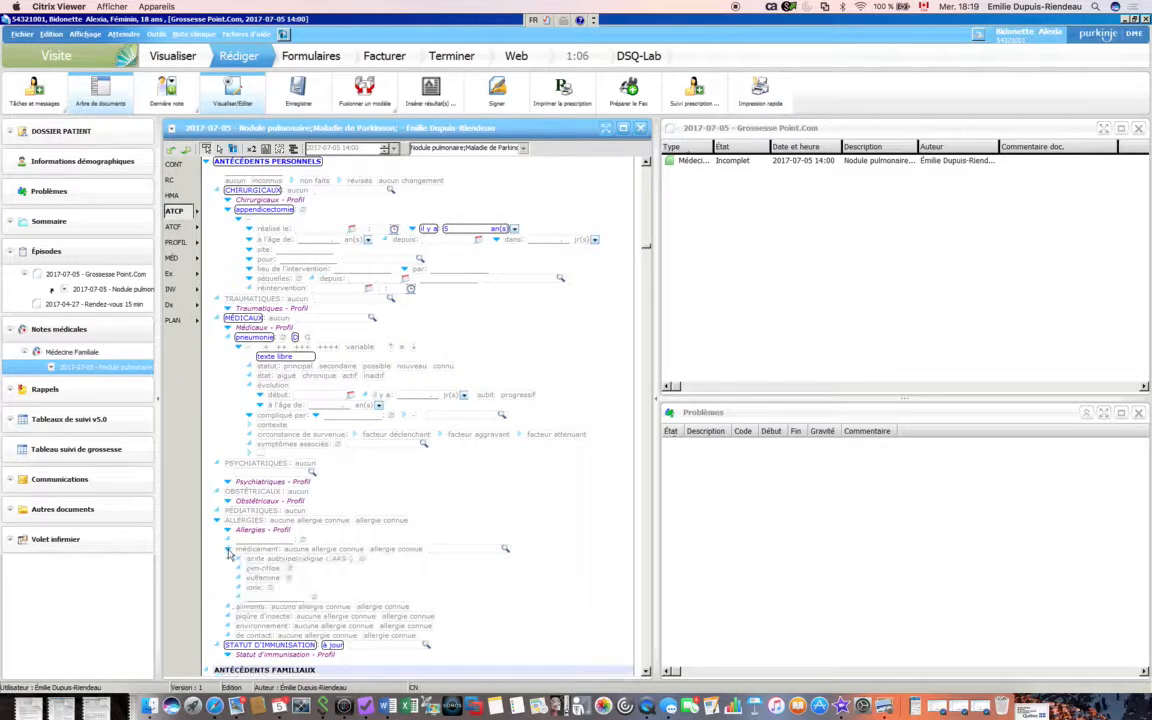
{"action": "left_click", "coordinate": [241, 569]}
{"action": "left_click", "coordinate": [239, 568]}
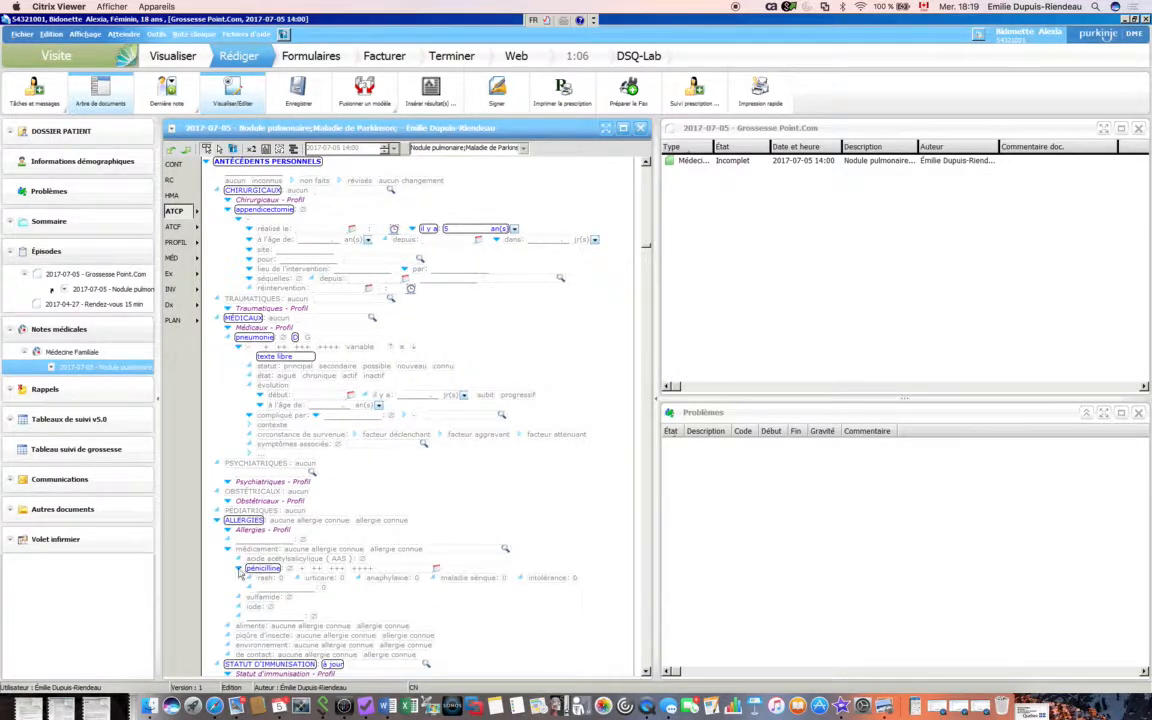
{"action": "left_click", "coordinate": [357, 579]}
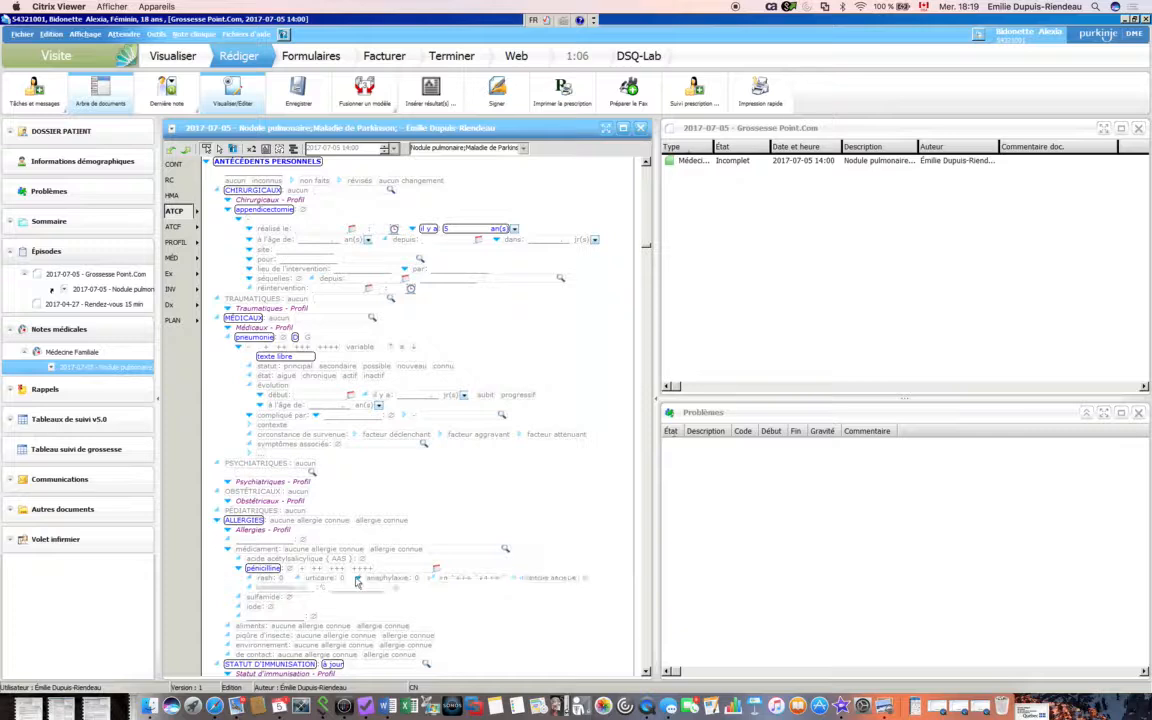
{"action": "left_click", "coordinate": [488, 577]}
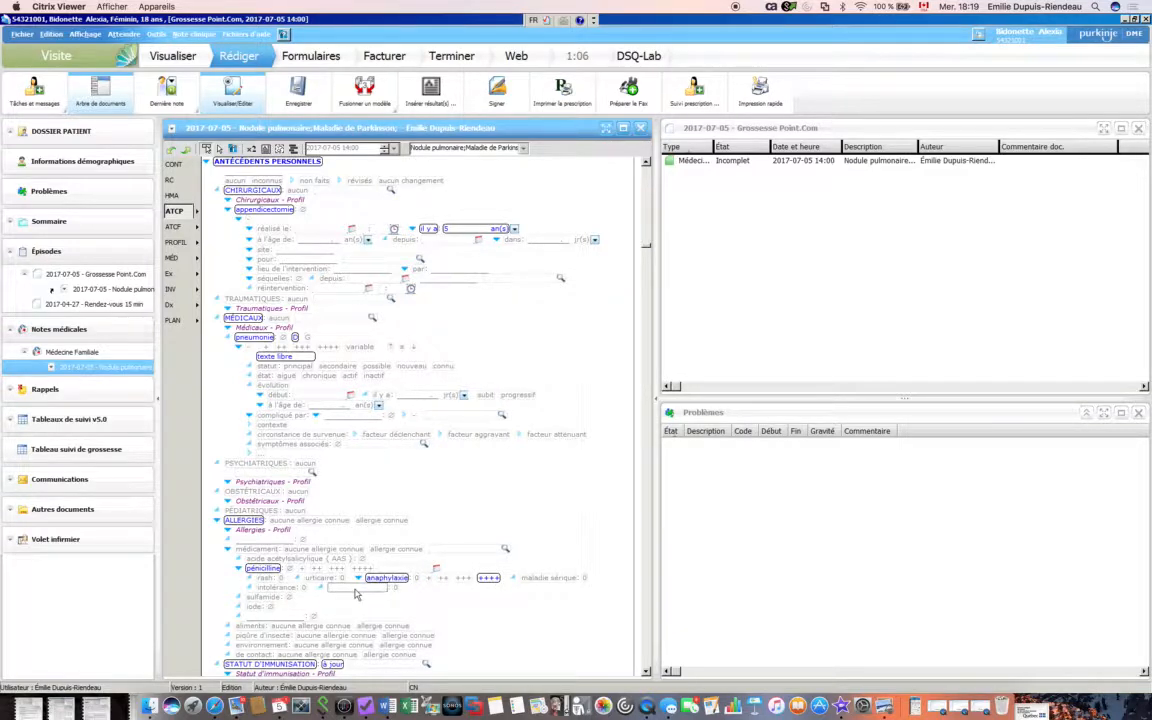
- Set the date of the penicillin allergy to June 10, 2009
{"action": "left_click", "coordinate": [436, 568]}
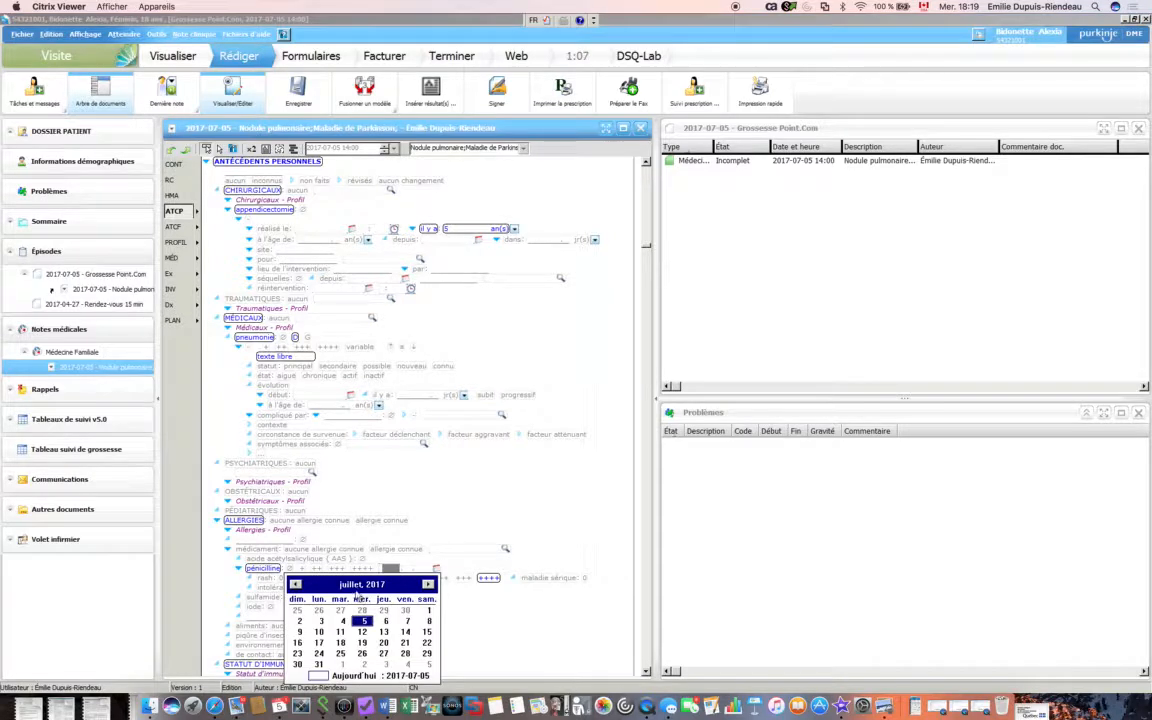
{"action": "left_click", "coordinate": [298, 585]}
{"action": "left_click", "coordinate": [298, 585]}
{"action": "left_click", "coordinate": [298, 585]}
{"action": "left_click", "coordinate": [298, 585]}
{"action": "left_click", "coordinate": [298, 585]}
{"action": "left_click", "coordinate": [298, 585]}
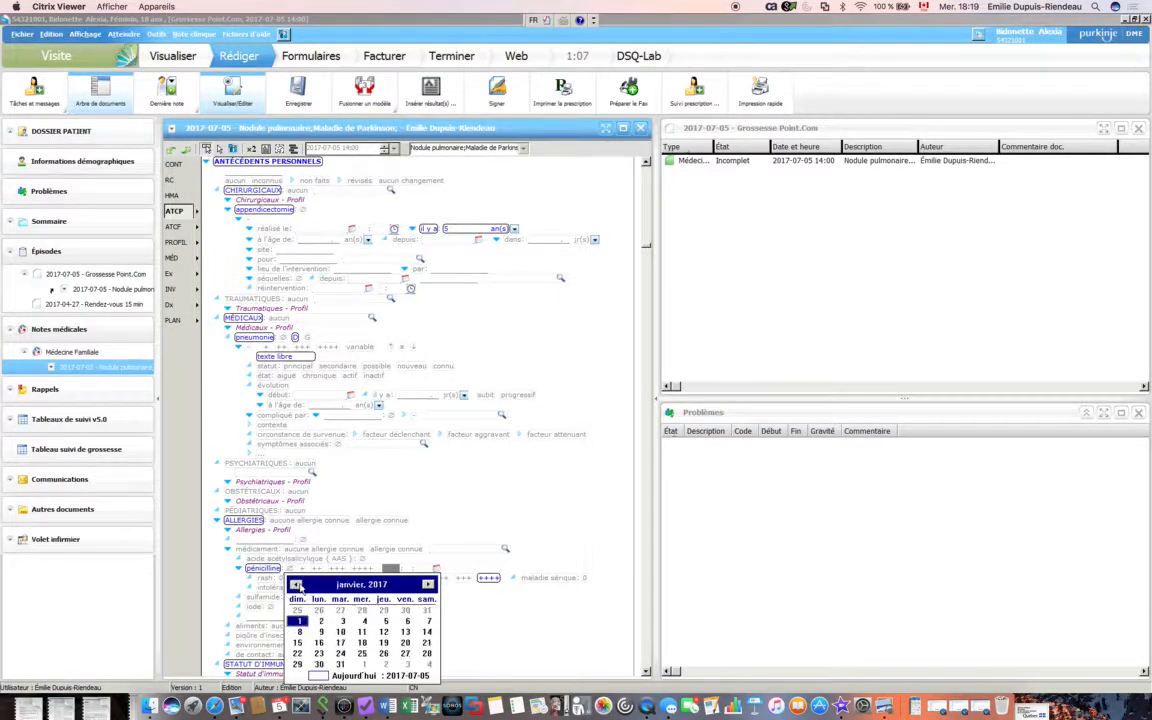
{"action": "left_click", "coordinate": [388, 586]}
{"action": "left_click", "coordinate": [369, 588]}
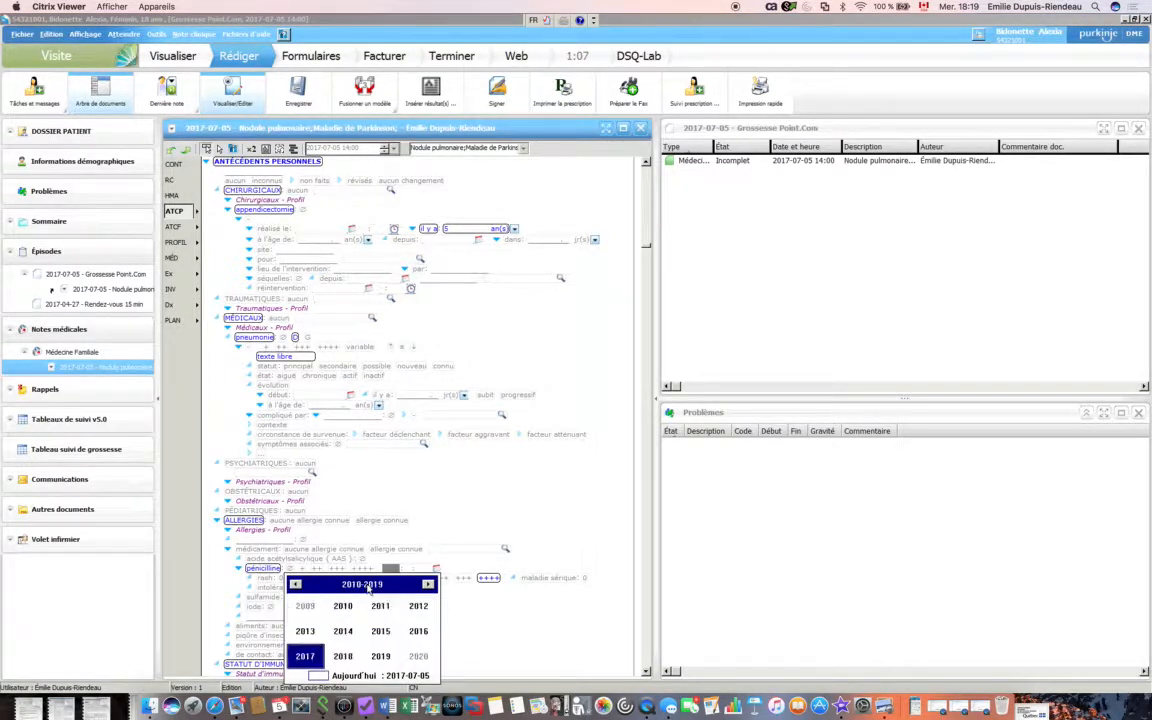
{"action": "left_click", "coordinate": [305, 607]}
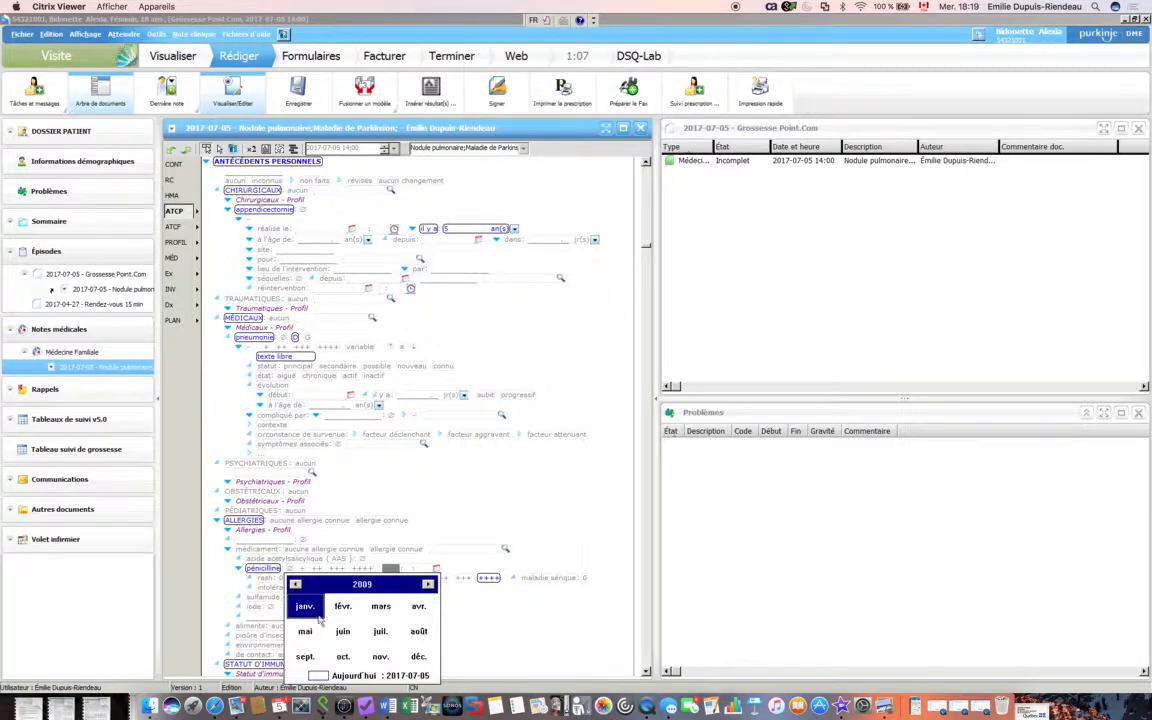
{"action": "left_click", "coordinate": [343, 631]}
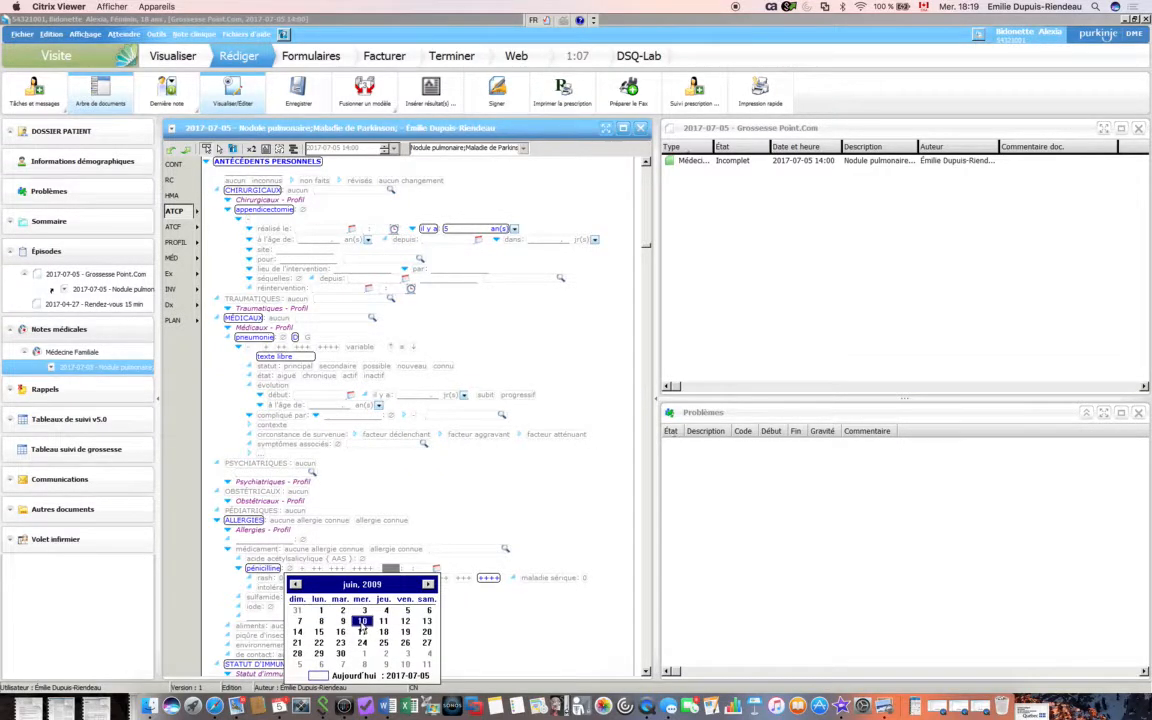
{"action": "left_click", "coordinate": [362, 621]}
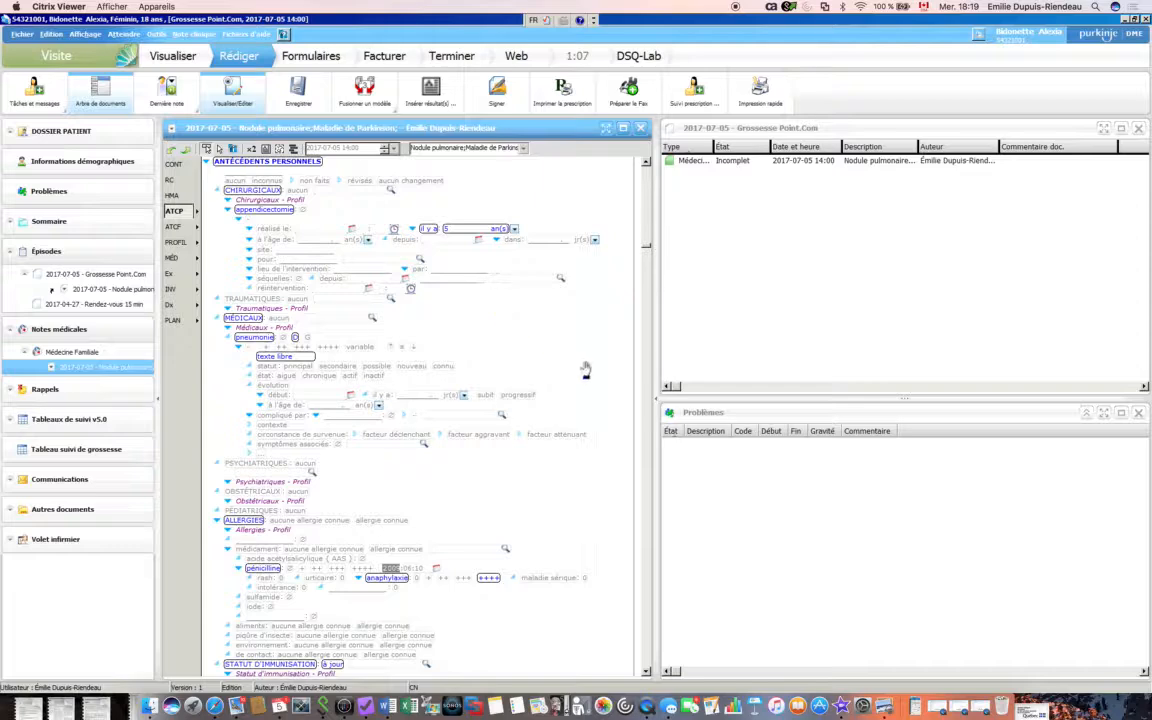
- Sign the clinical note with the type Signature and confirm the quick signature
{"action": "left_click", "coordinate": [489, 107]}
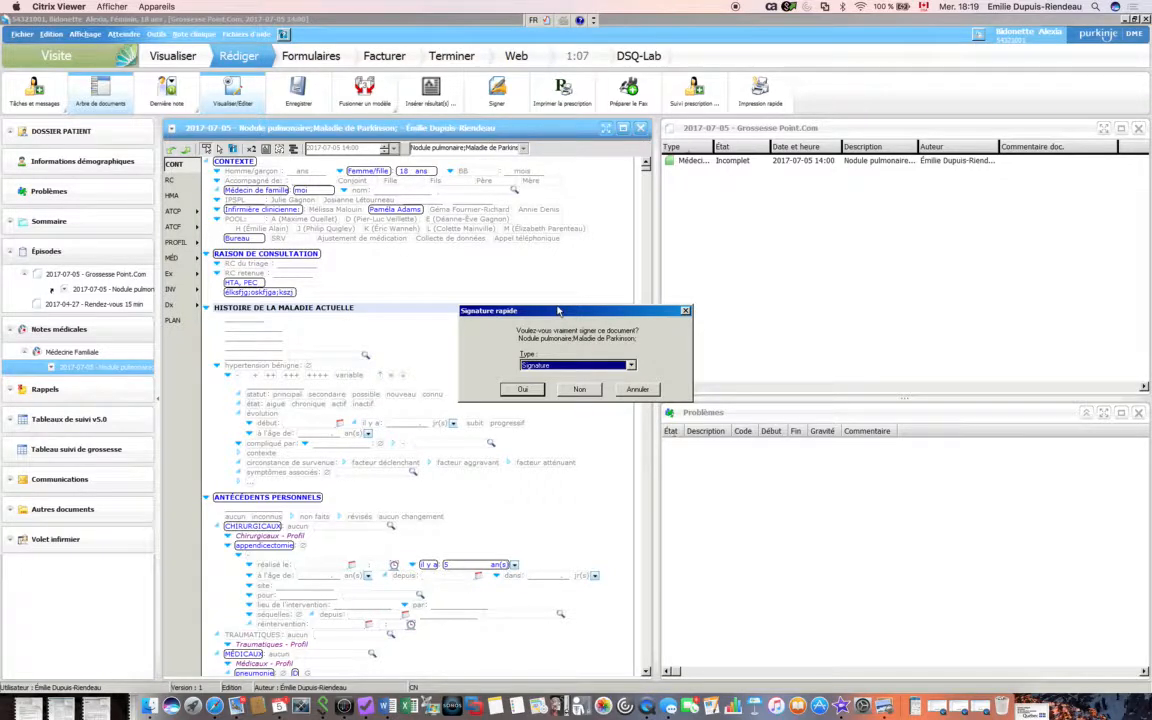
{"action": "key", "text": "Return"}
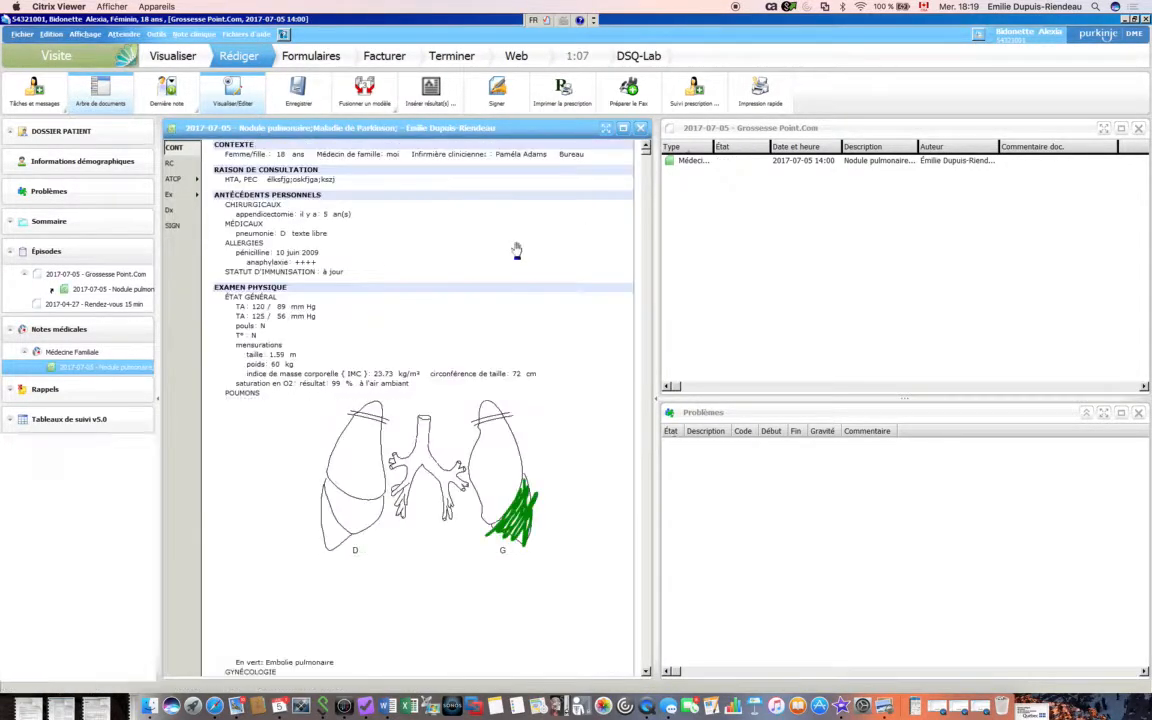
- Review the diagnosis section of the signed note and select the note under Médecine Familiale in the document tree
{"action": "left_click", "coordinate": [183, 213]}
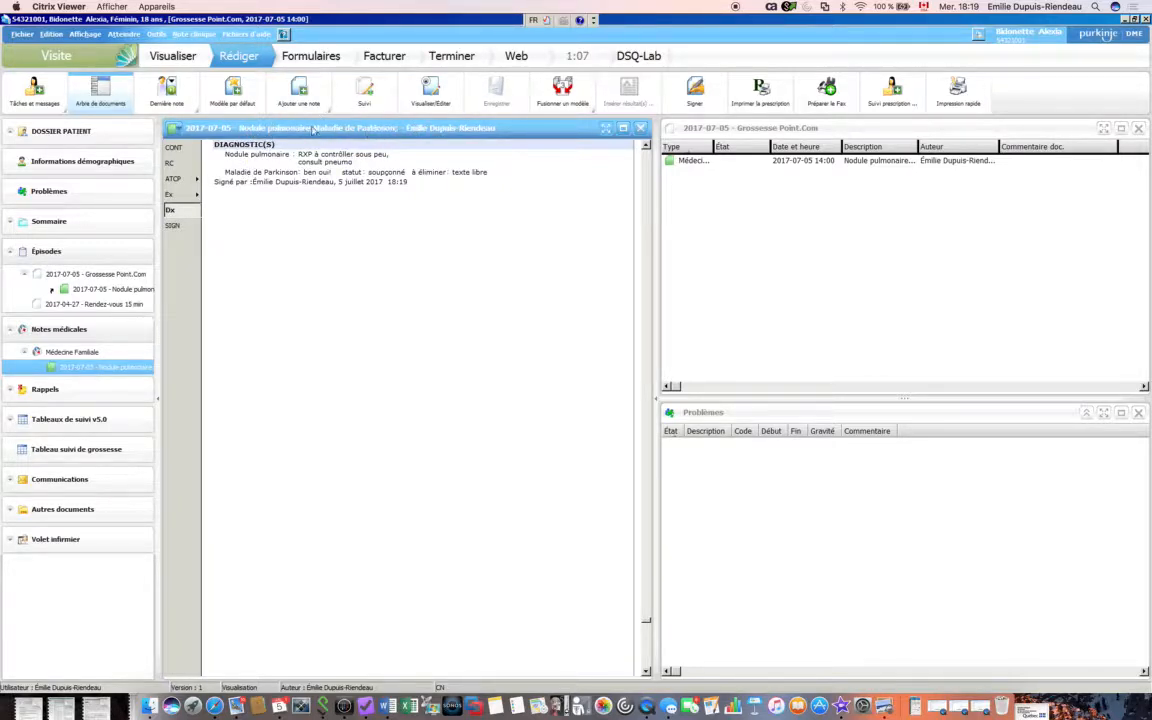
{"action": "left_click", "coordinate": [64, 358]}
{"action": "left_click", "coordinate": [109, 369]}
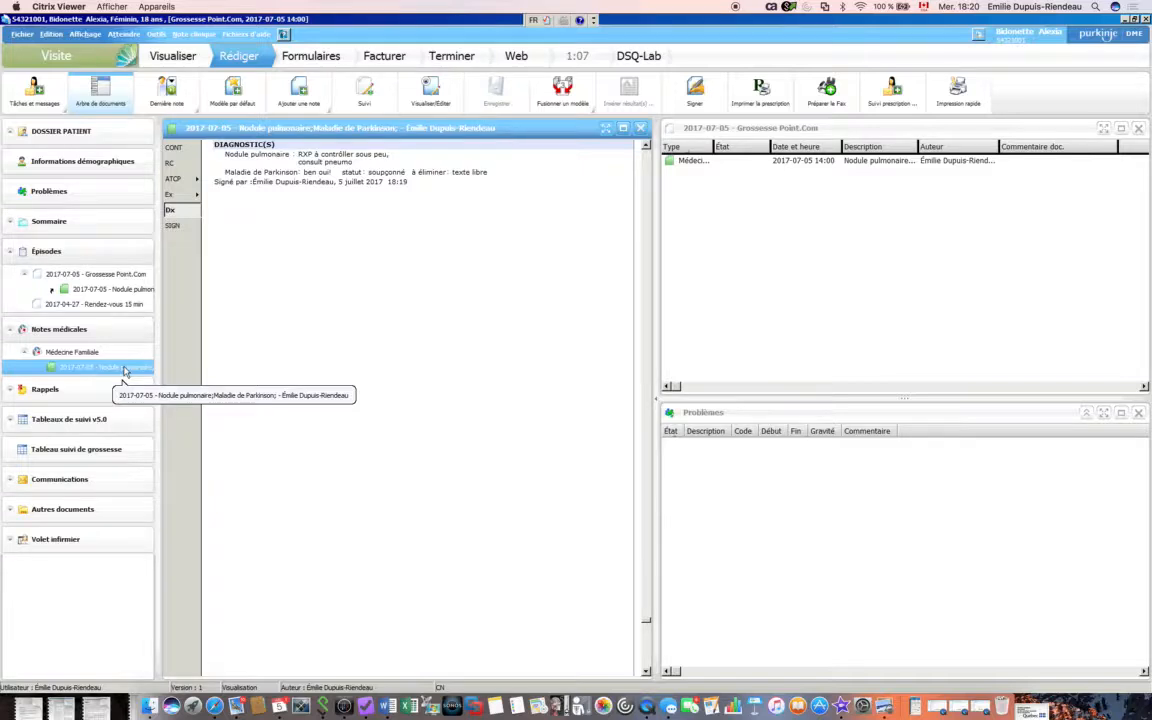
- Return to the patient's summary view and refresh all displayed content
{"action": "left_click", "coordinate": [173, 57]}
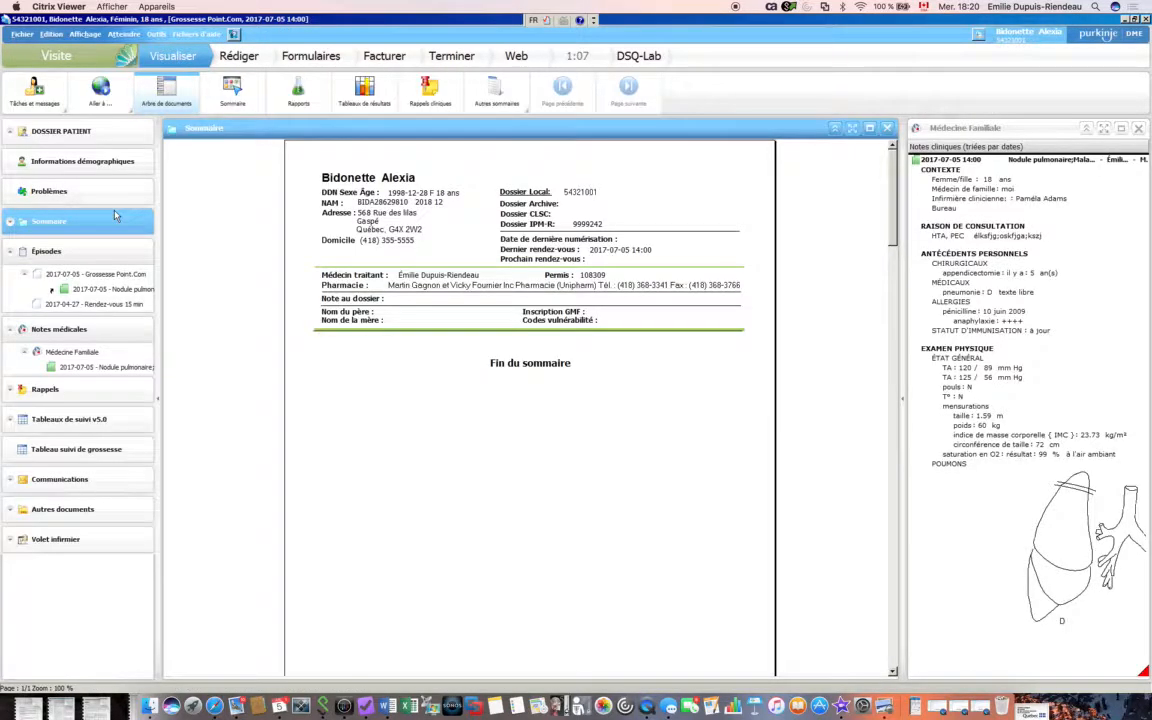
{"action": "left_click", "coordinate": [91, 37]}
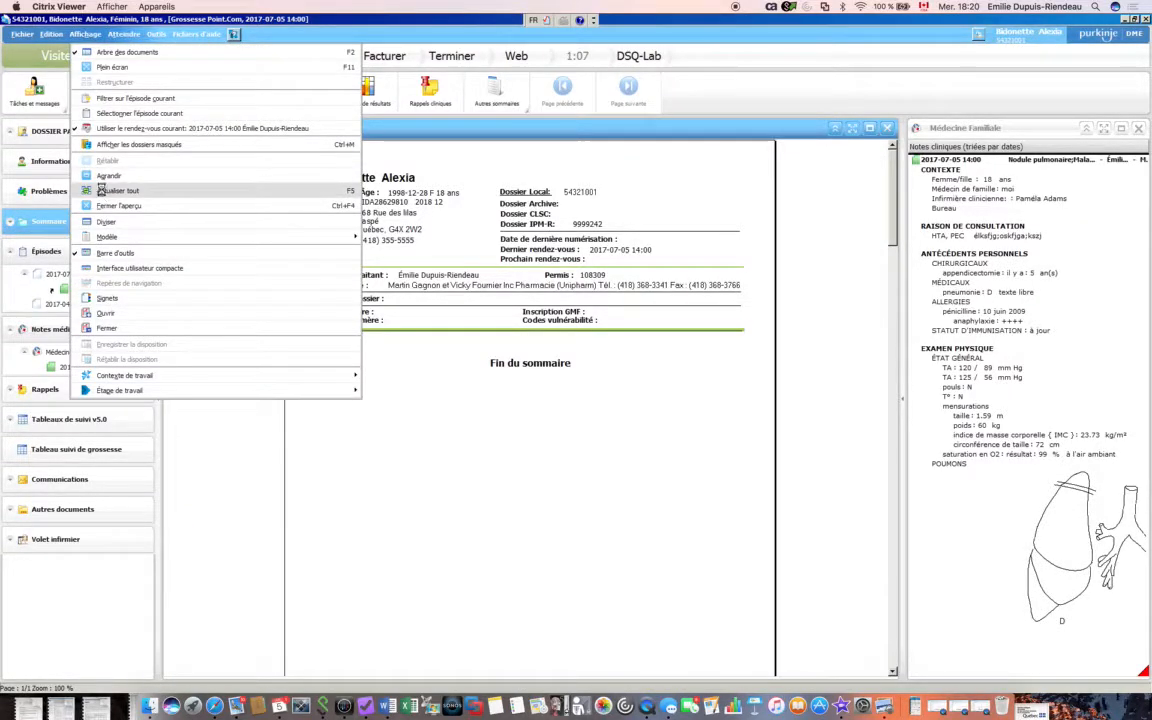
{"action": "left_click", "coordinate": [101, 189]}
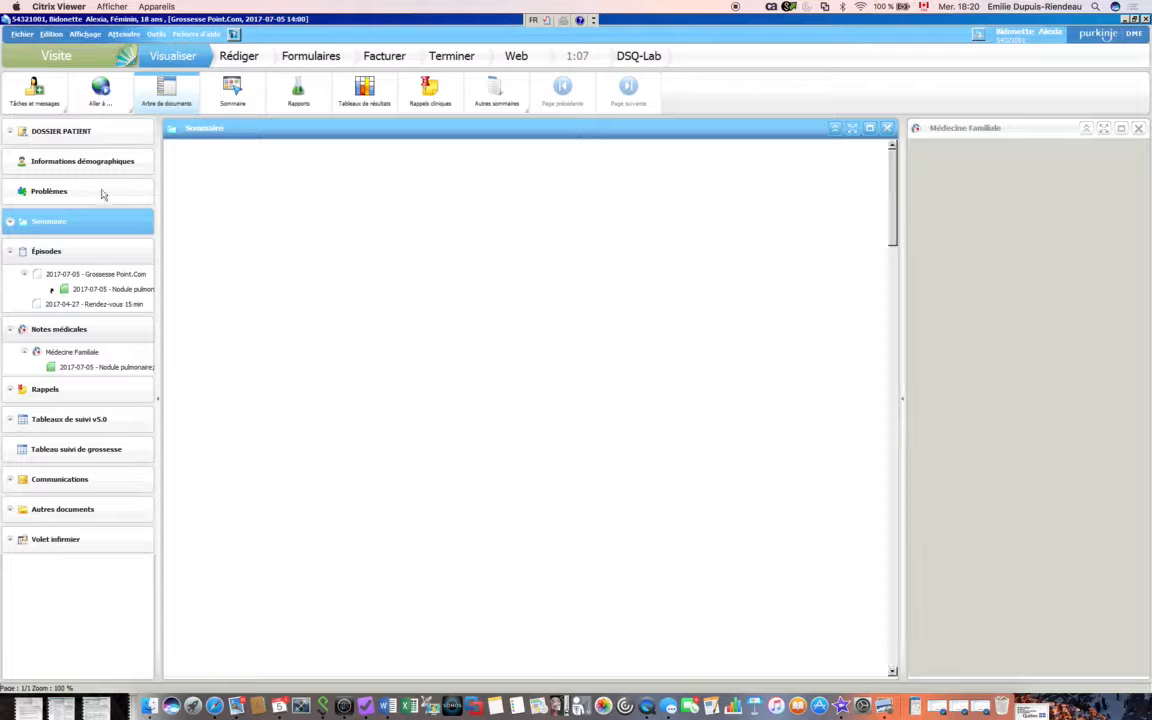